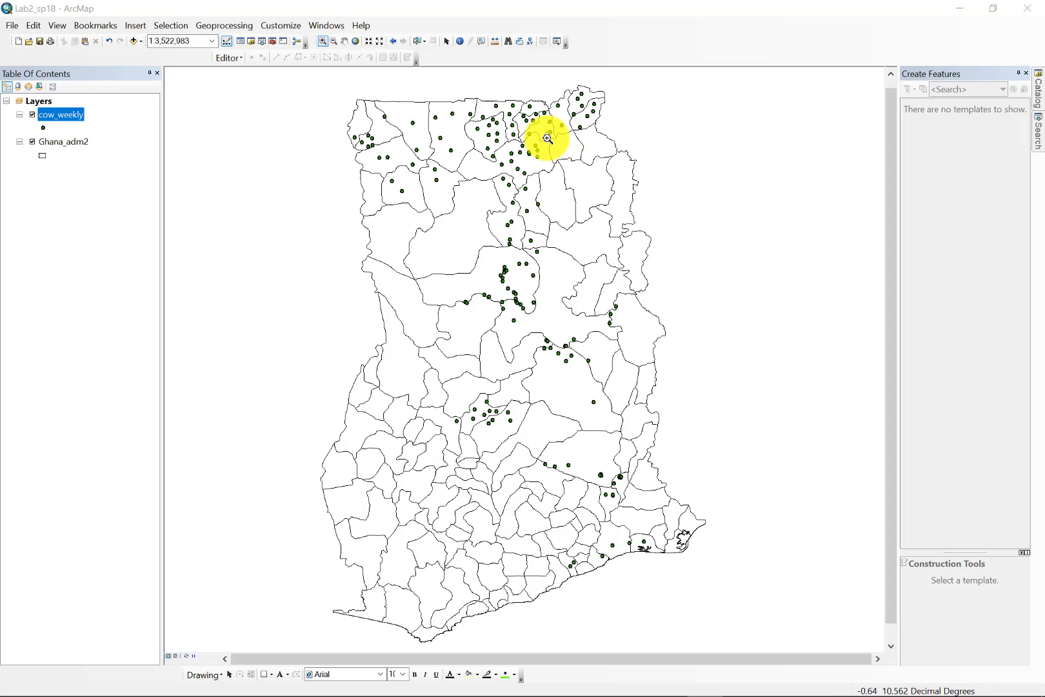
right_click(42, 117)
click(86, 156)
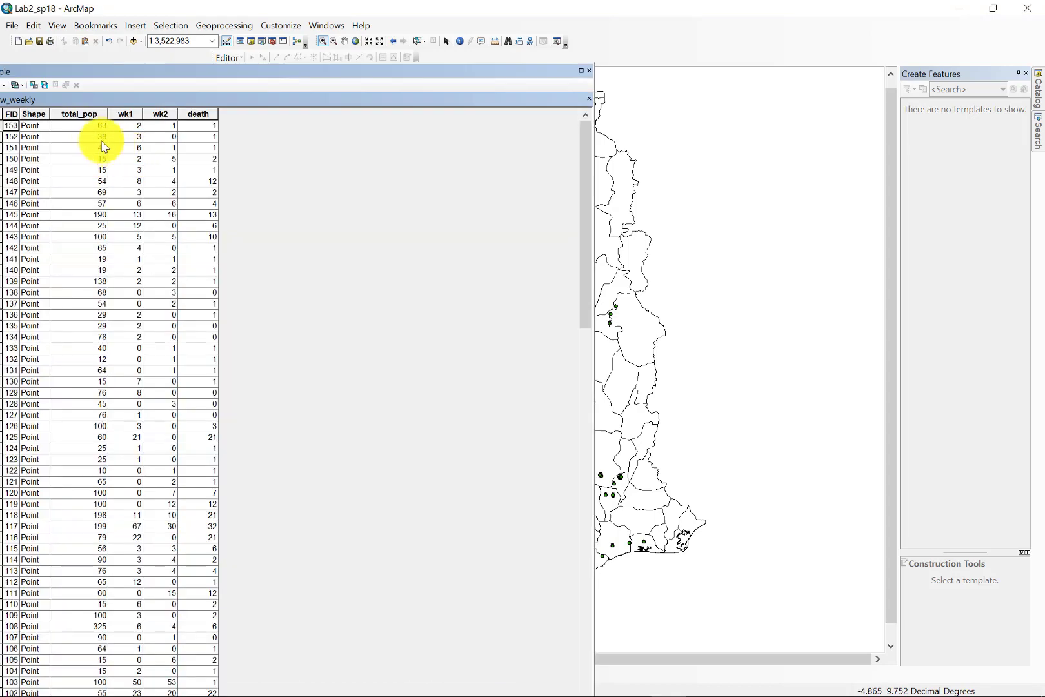
drag(280, 72, 303, 51)
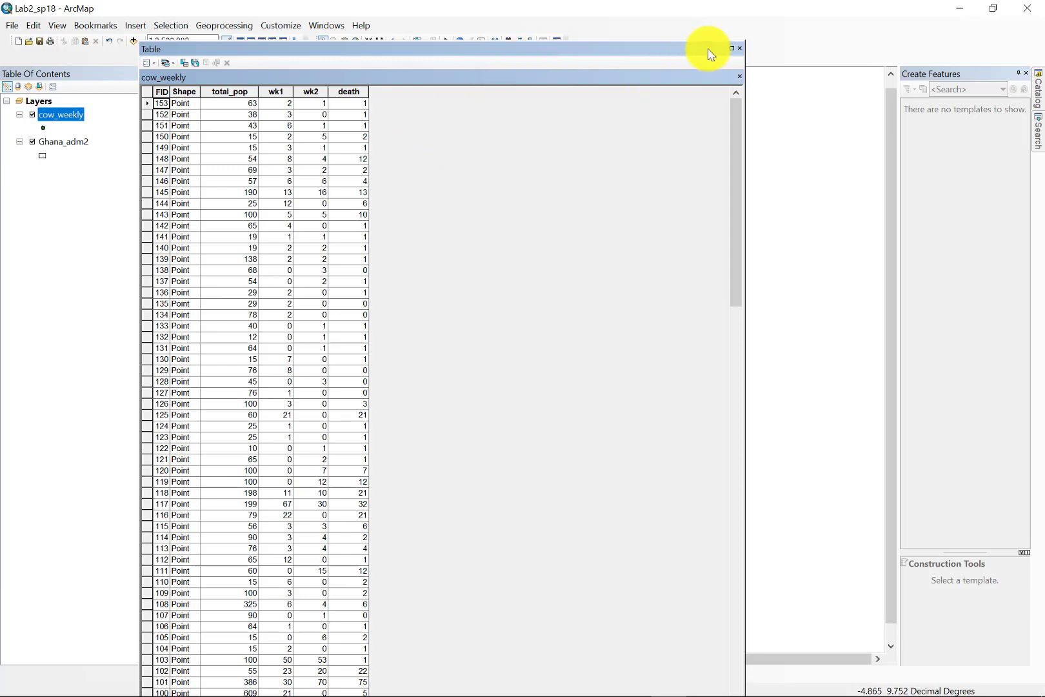
click(741, 50)
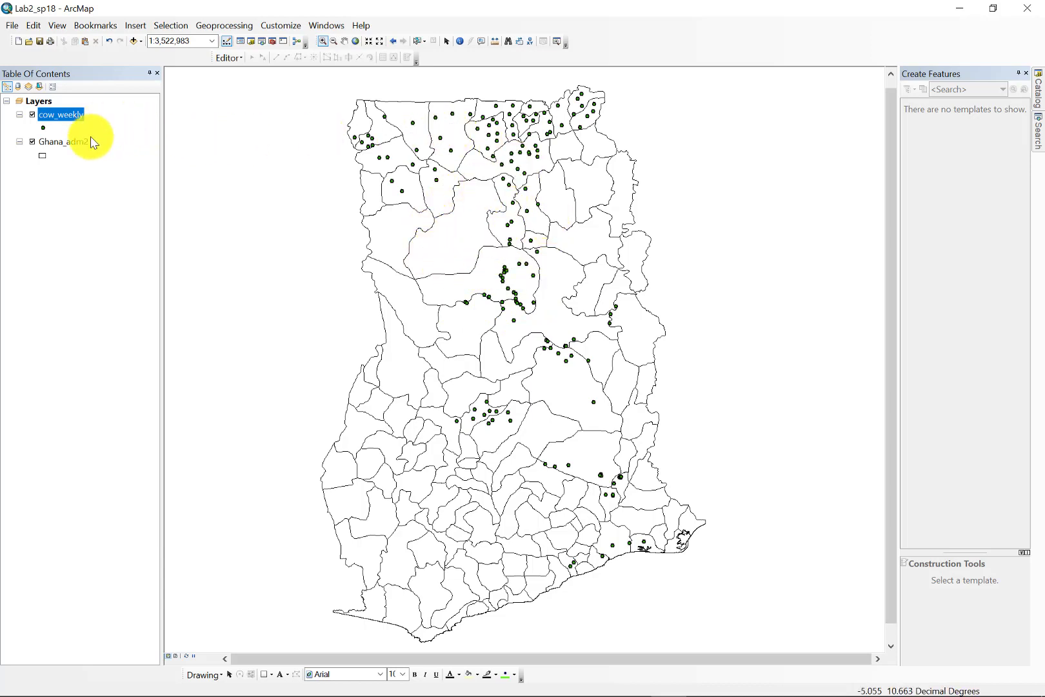
Step: Spatially join the cow_weekly points onto Ghana_adm2 districts with the Sum option ticked
right_click(63, 145)
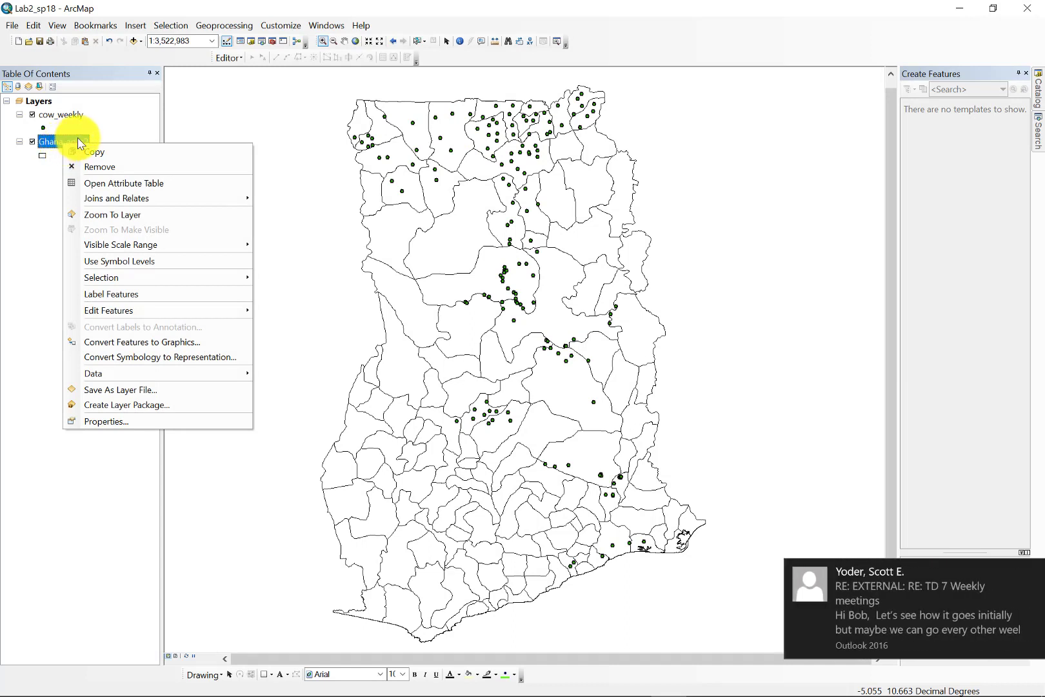
mouse_move(140, 372)
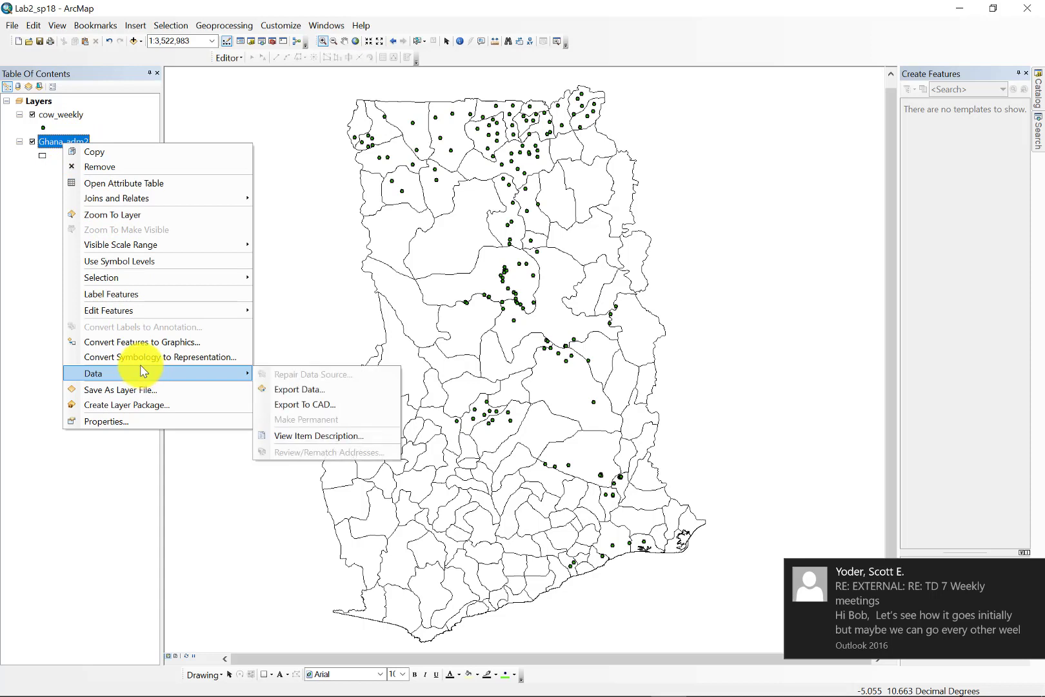
mouse_move(157, 205)
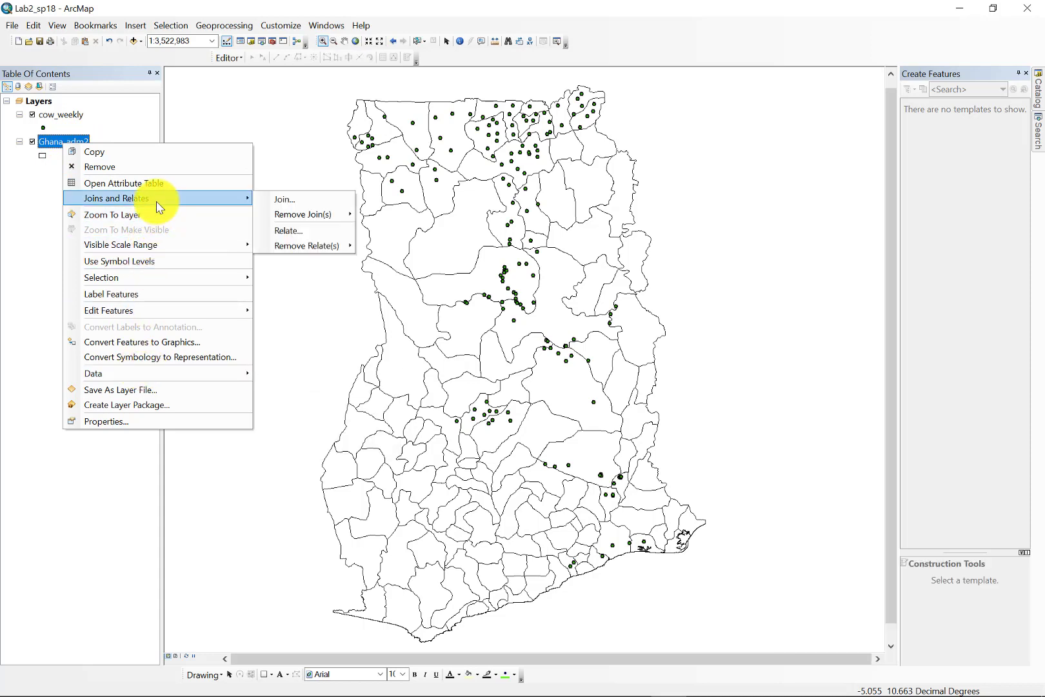
click(305, 202)
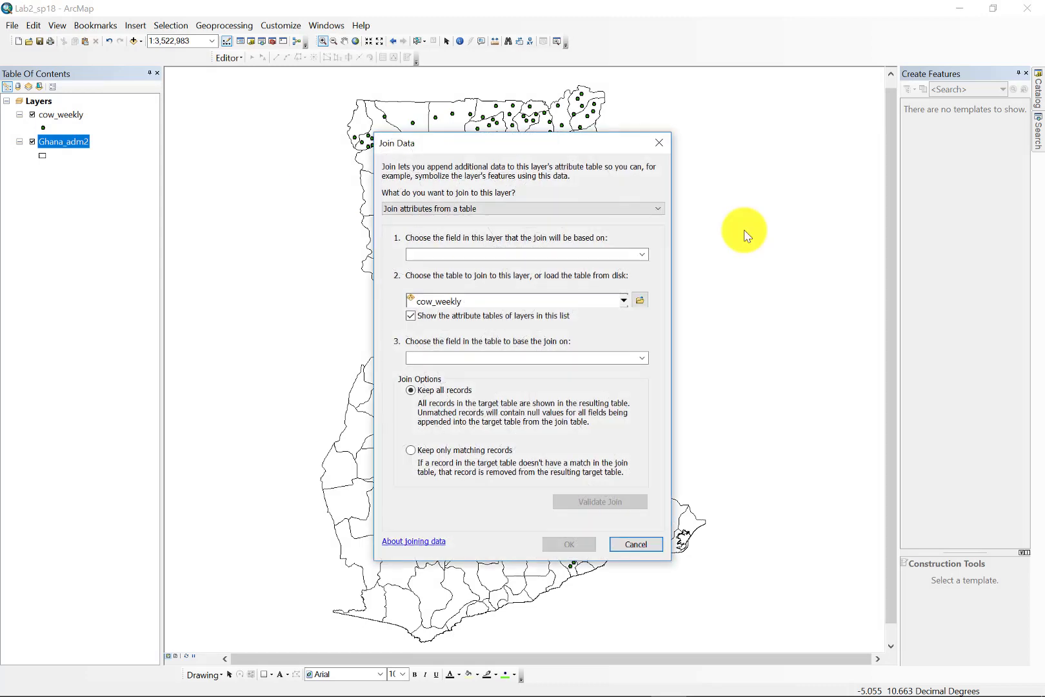
click(659, 209)
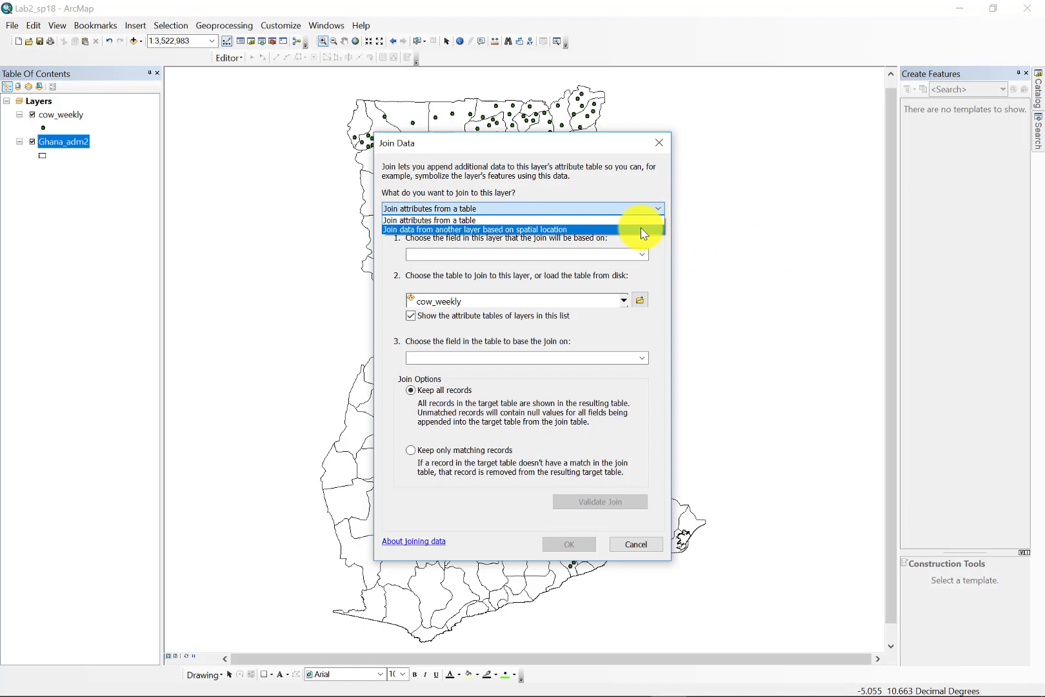
click(644, 230)
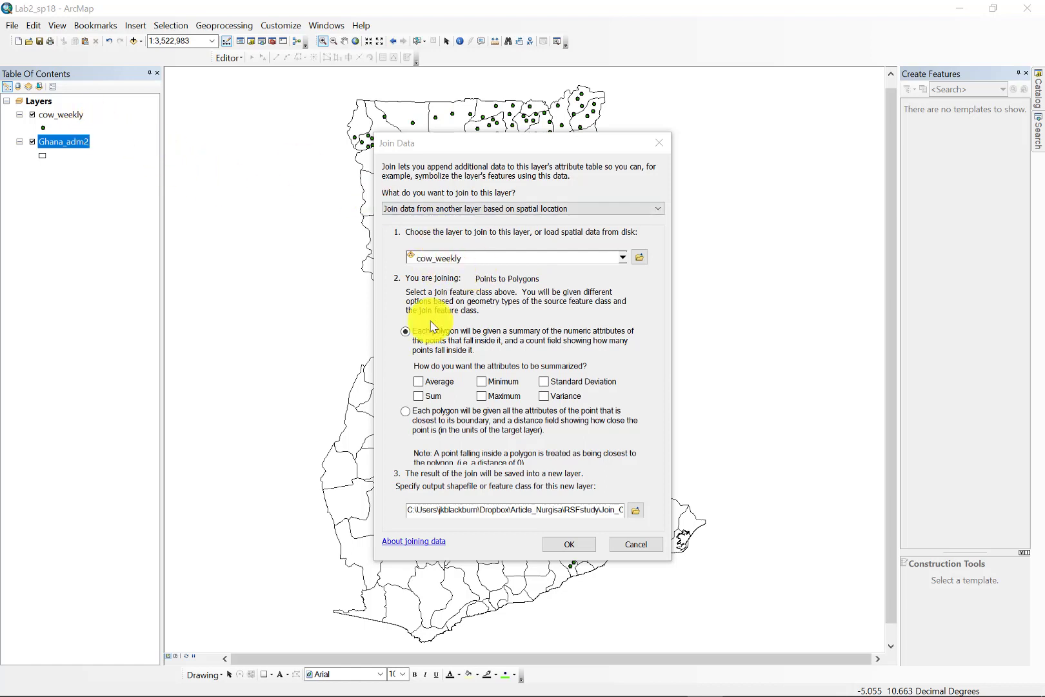
click(423, 402)
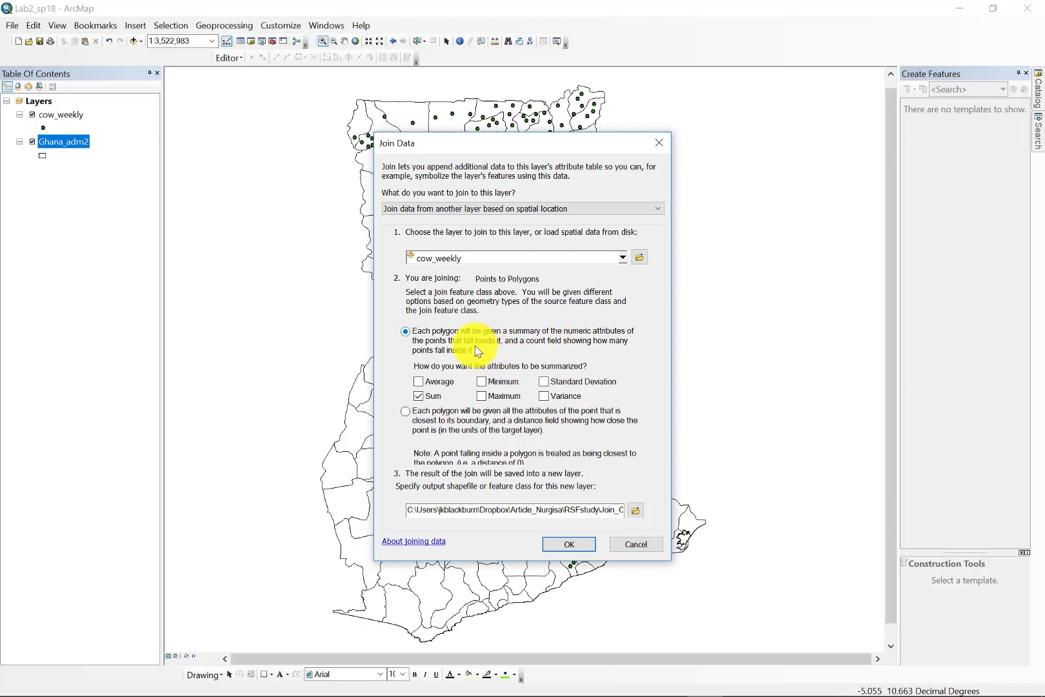
click(418, 396)
click(420, 398)
Step: Name the join output Ghana_adm2_pinp in the Home - Labs\Lab2_setup folder
click(634, 510)
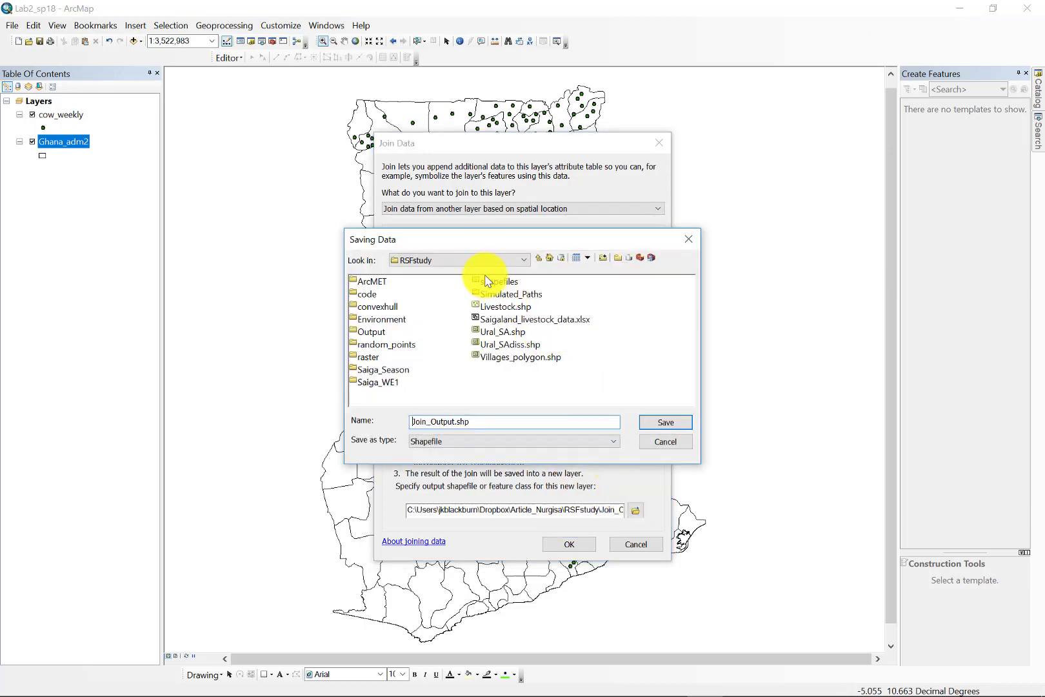
click(477, 261)
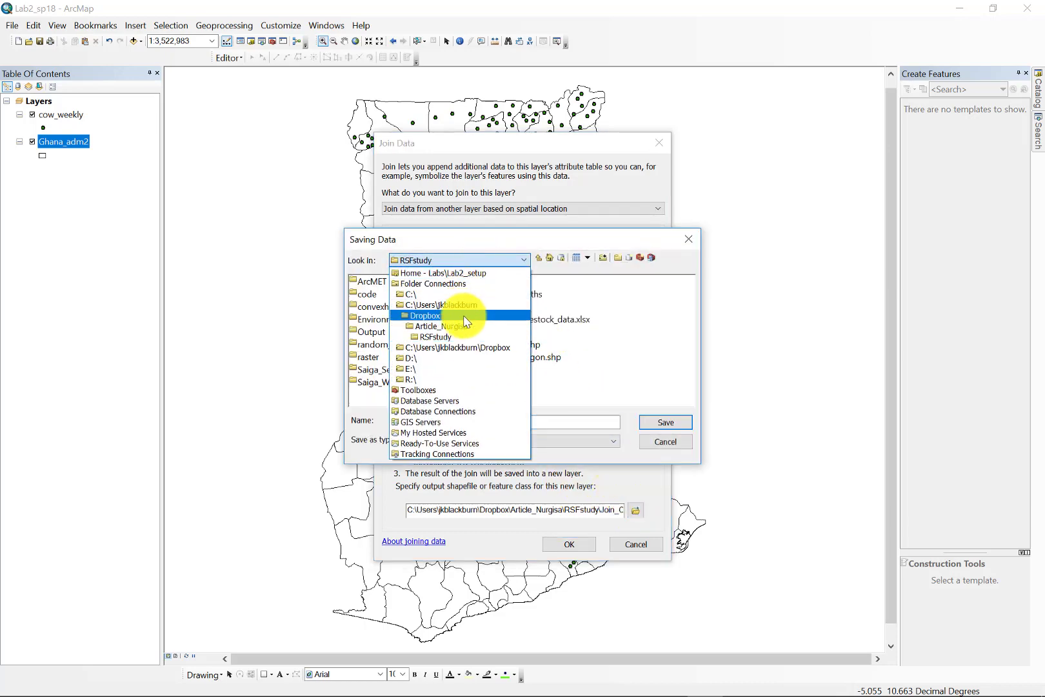
click(432, 273)
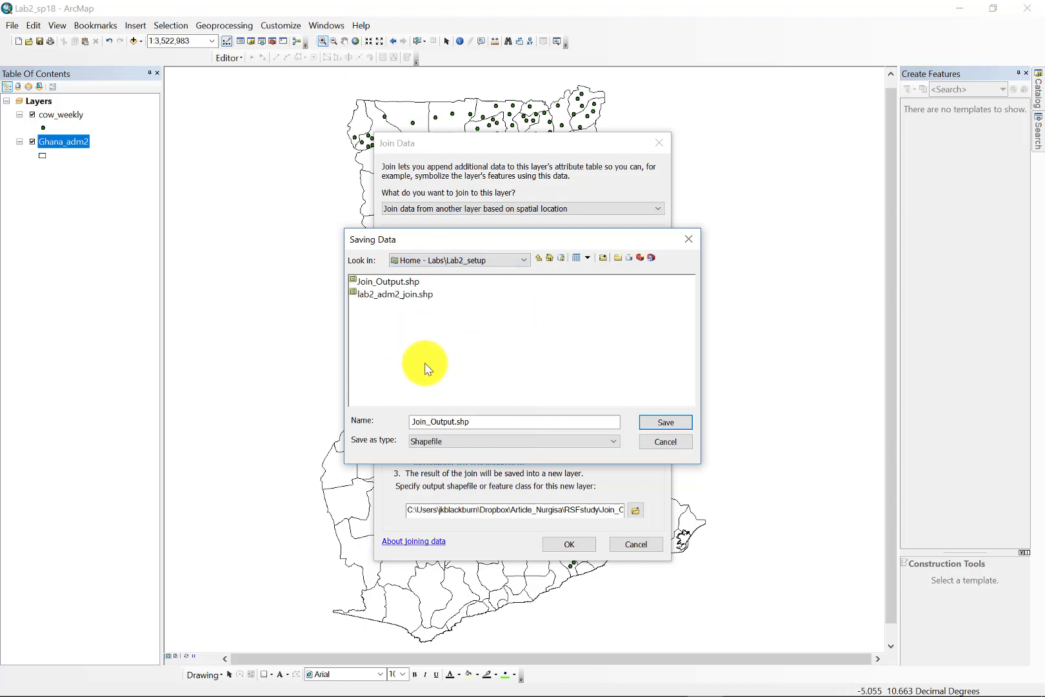
drag(473, 424, 352, 404)
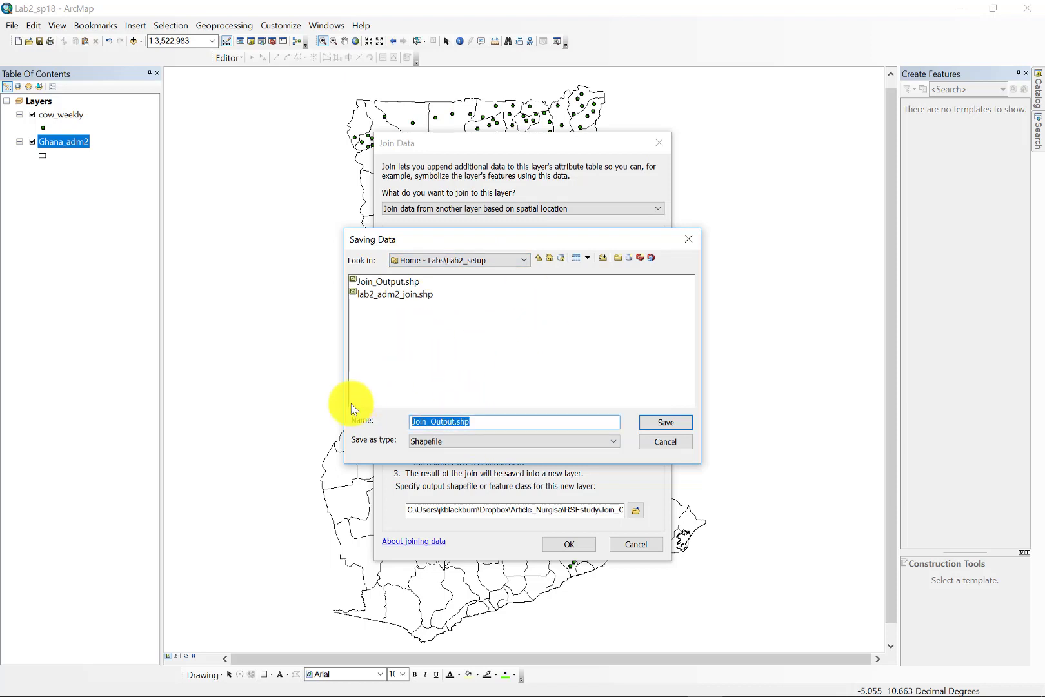
text(Ghana_adm2_pinp)
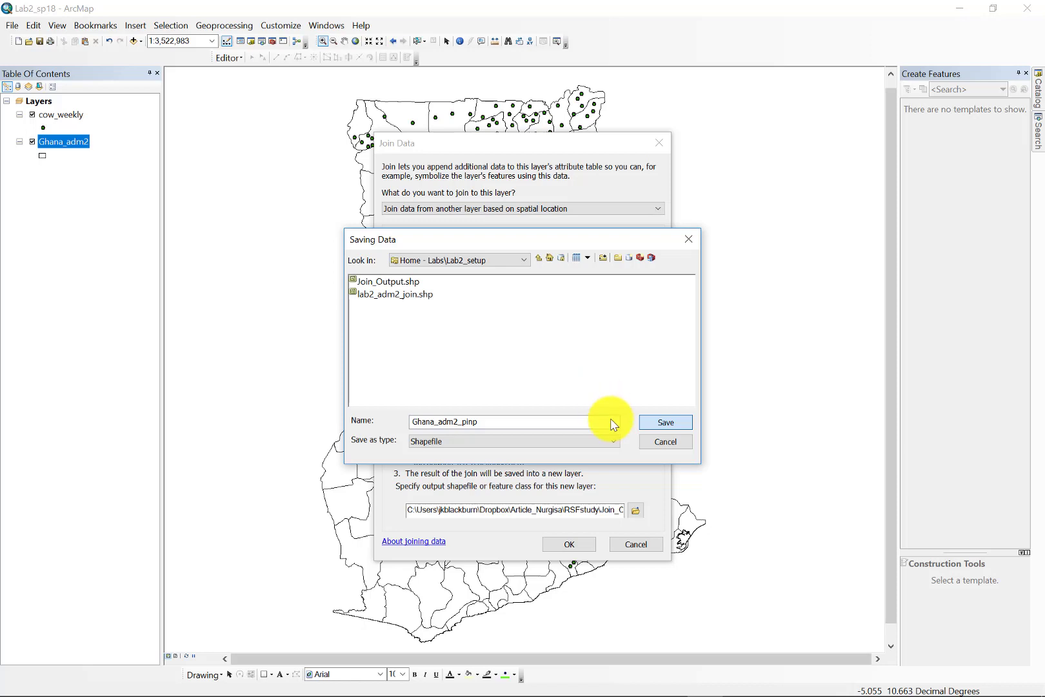
Step: Save the Ghana_adm2_pinp output location and run the spatial join
click(668, 422)
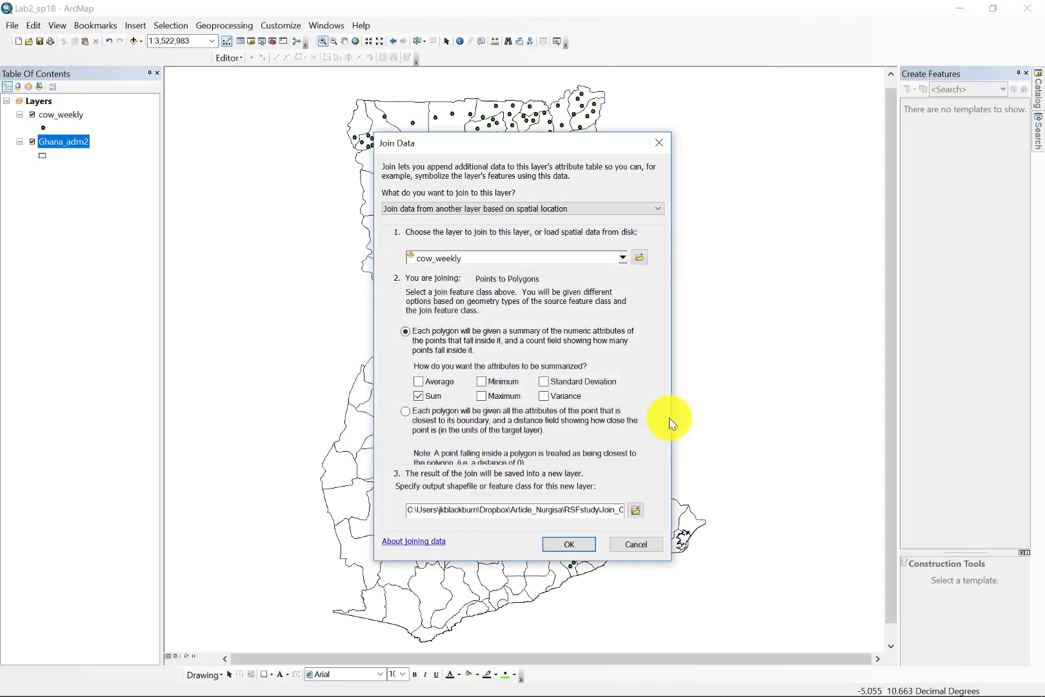
click(568, 544)
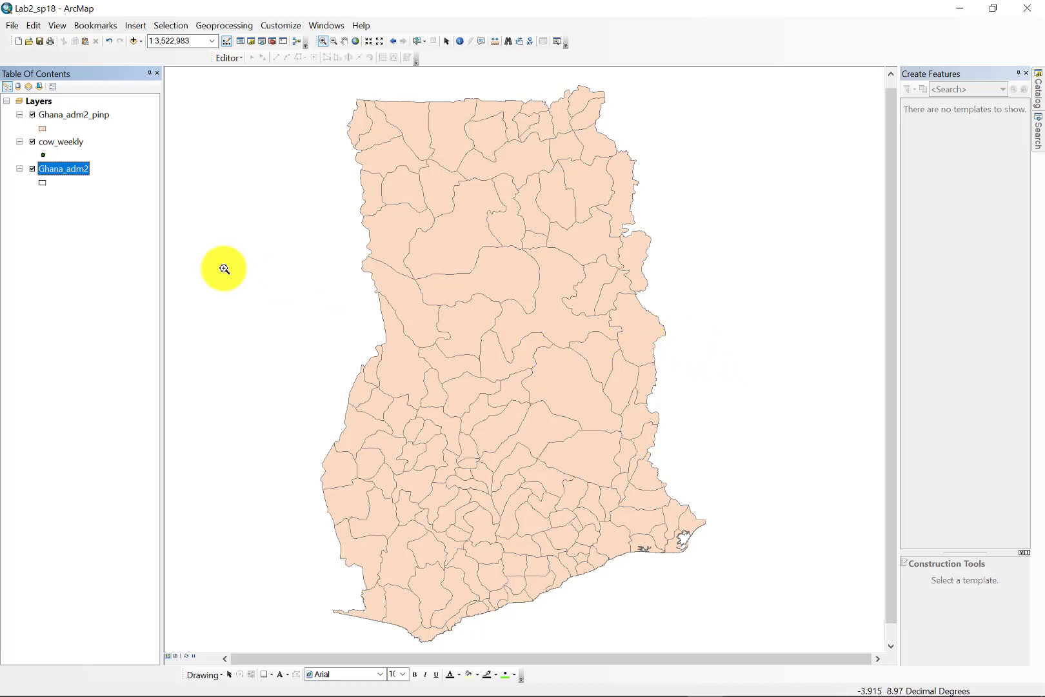
Step: Open the Ghana_adm2_pinp attribute table and scroll to the Sum_death and other Sum fields
click(85, 116)
right_click(86, 116)
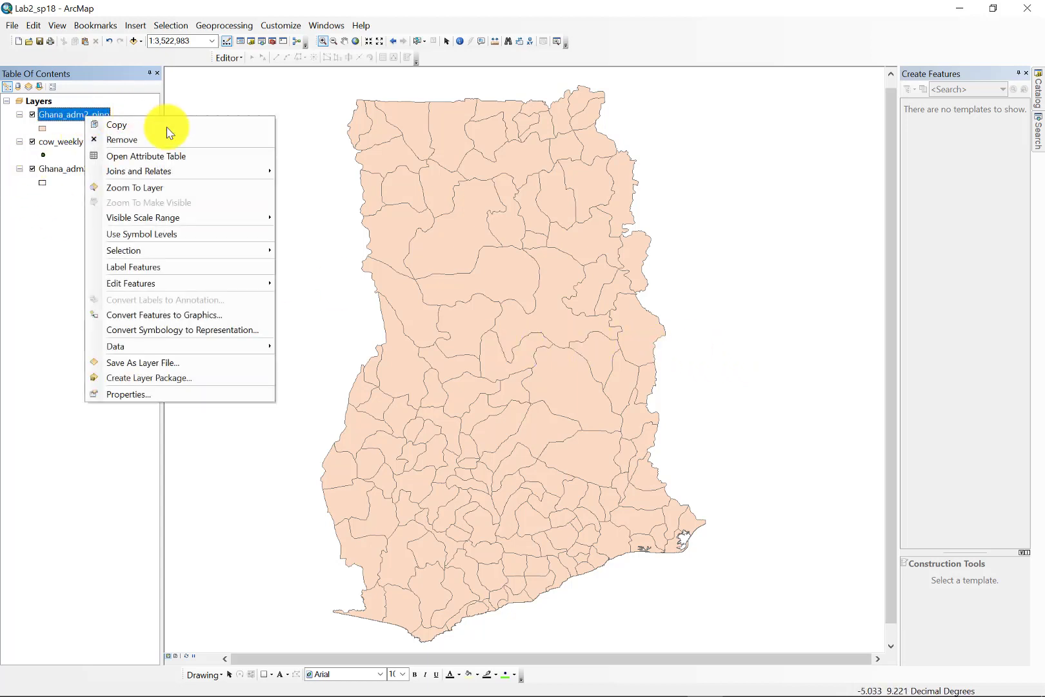
key(Escape)
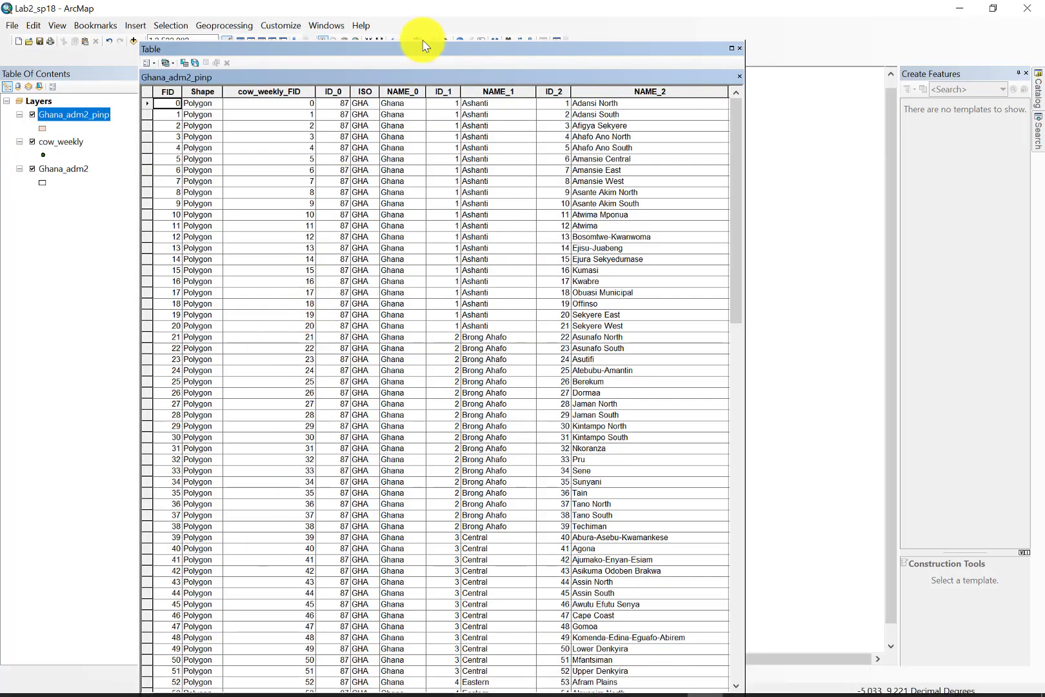
drag(428, 58, 439, 34)
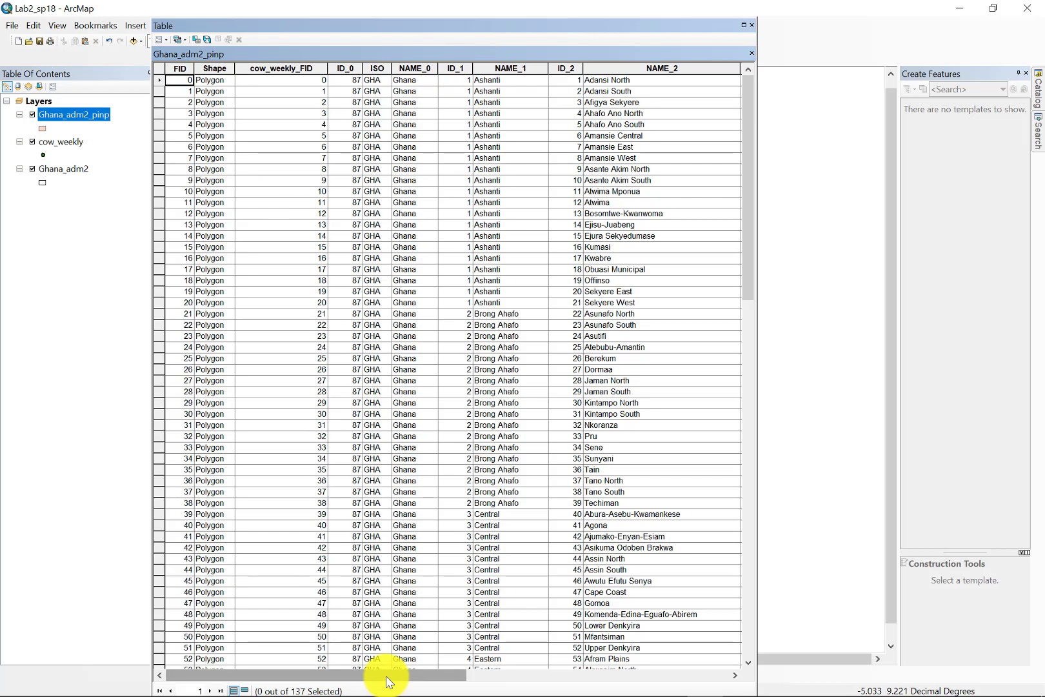
drag(388, 682, 716, 668)
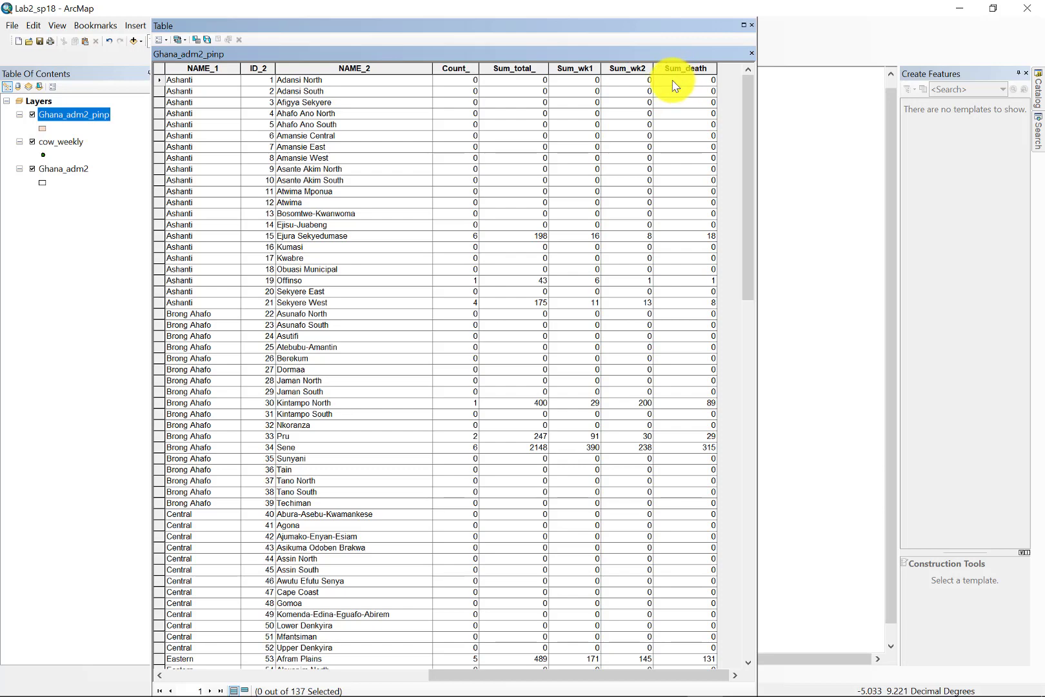
Step: Dock the table and move cow_weekly above Ghana_adm2_pinp so points draw on top
drag(310, 25, 590, 51)
drag(51, 141, 62, 106)
drag(606, 53, 578, 401)
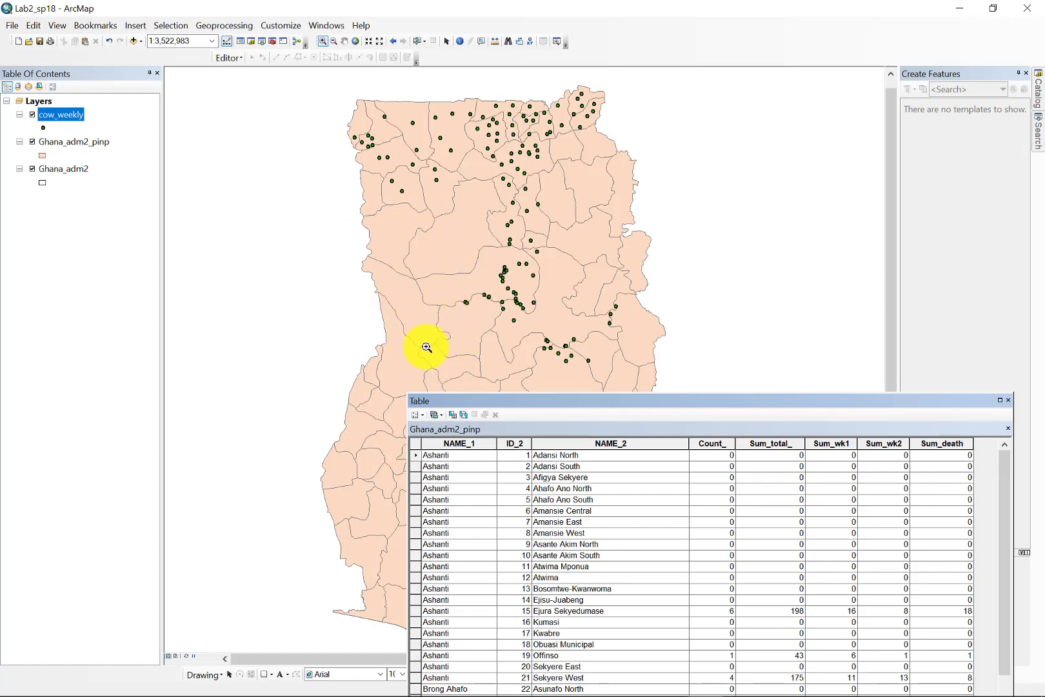
Step: Close the attribute table and switch off the cow_weekly and Ghana_adm2 layers
drag(590, 403, 544, 31)
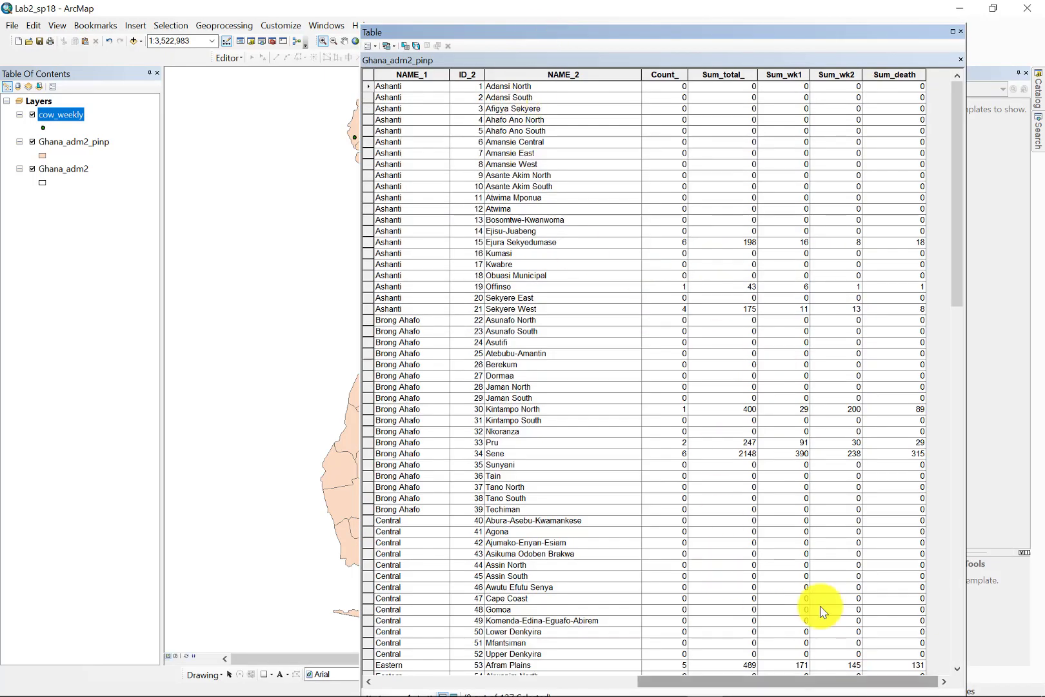
drag(957, 226, 901, 168)
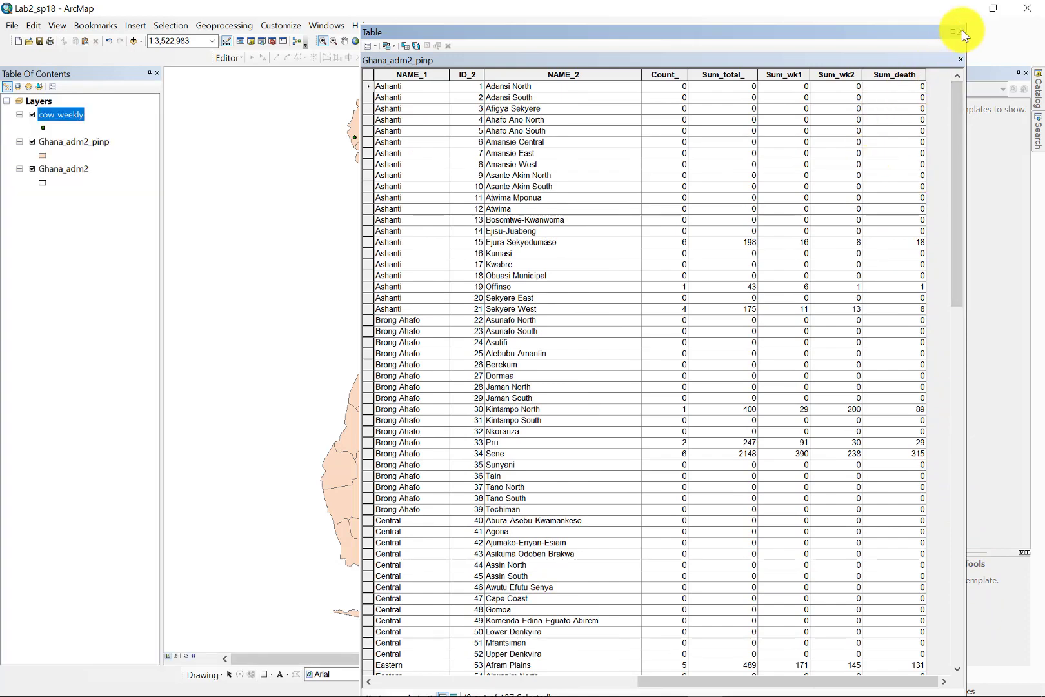
click(961, 31)
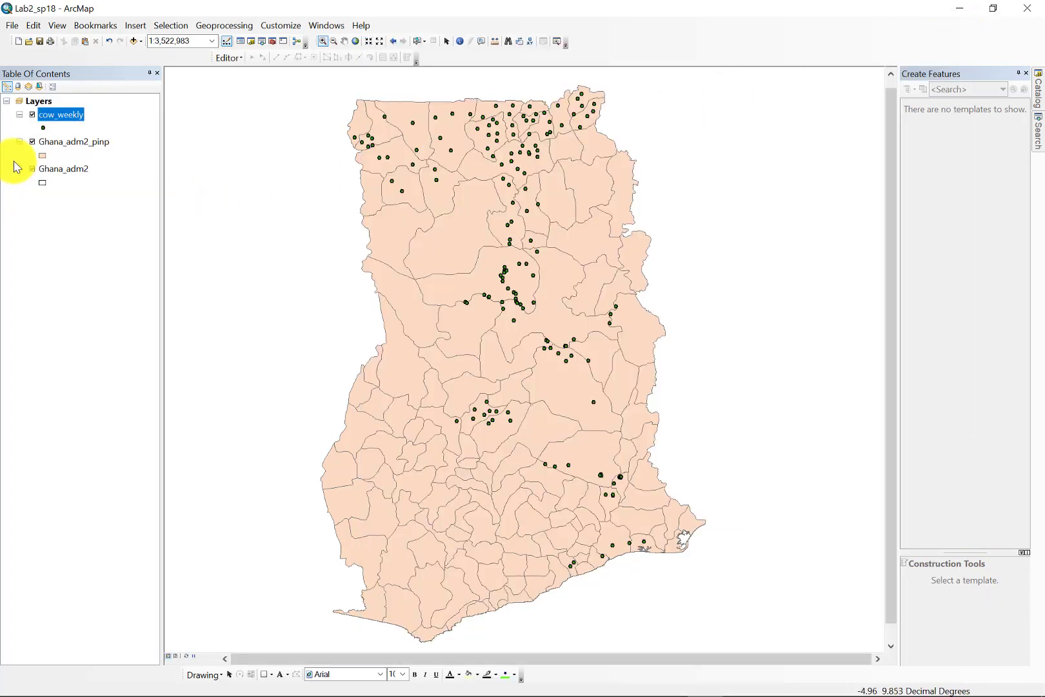
click(31, 115)
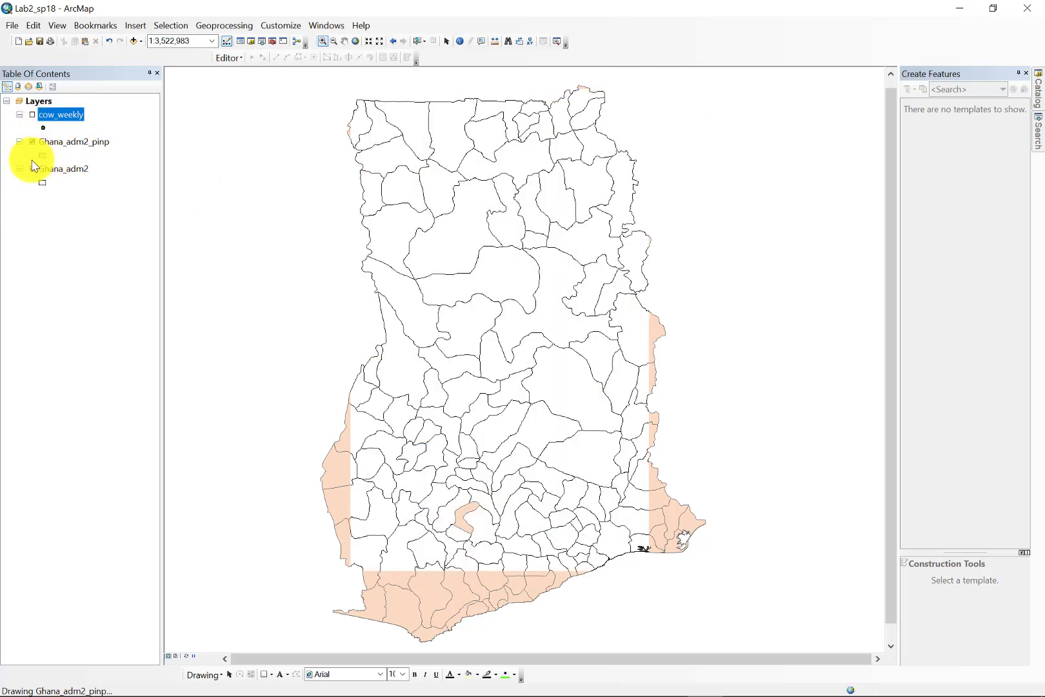
click(32, 169)
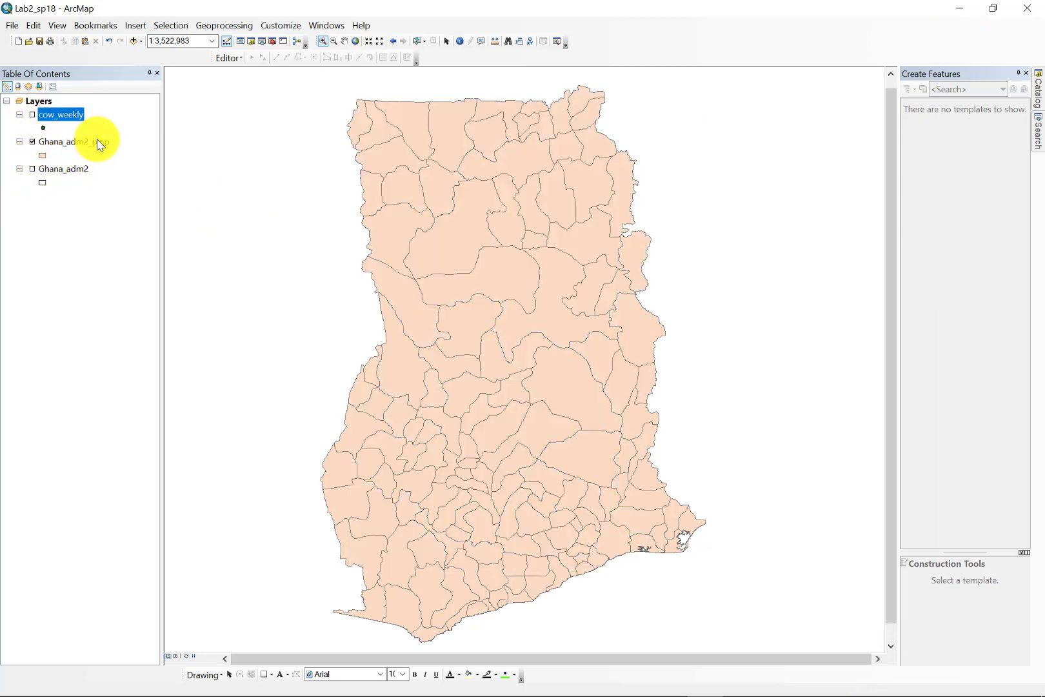
Step: Apply graduated colors on Sum_death to Ghana_adm2_pinp, five Natural Breaks classes from 0–8 to 182–459
click(91, 144)
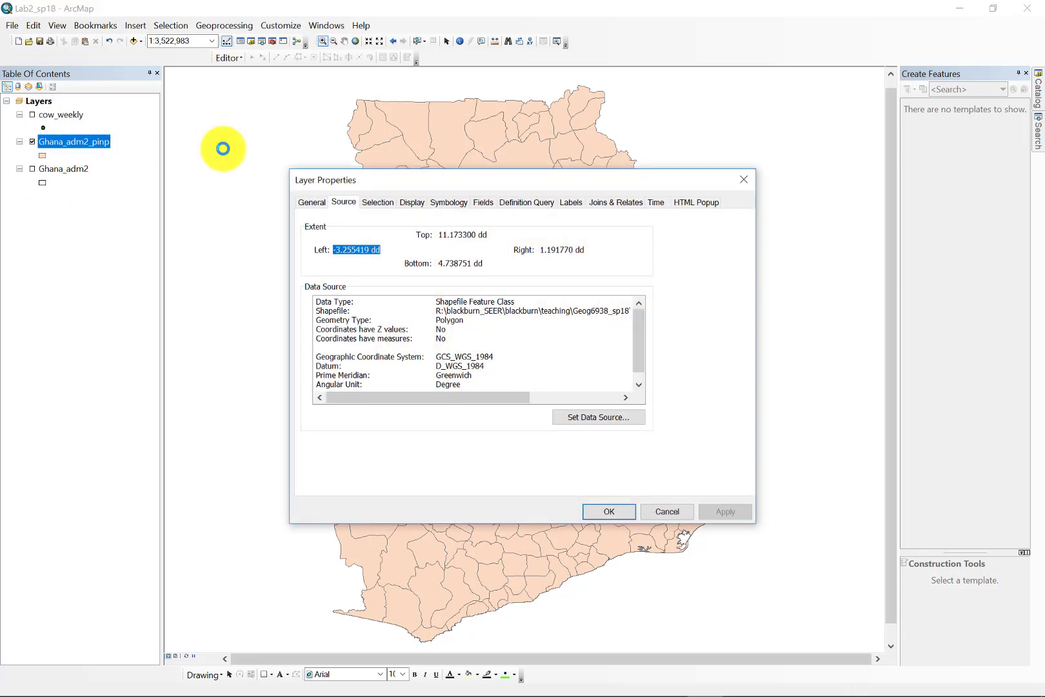
click(454, 204)
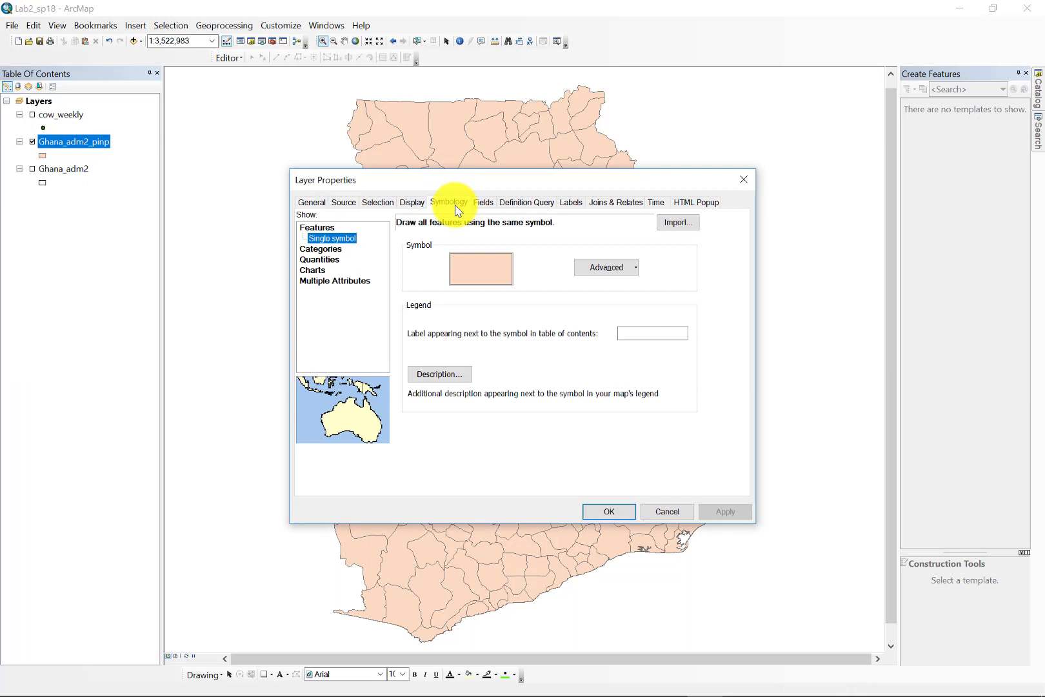
click(329, 259)
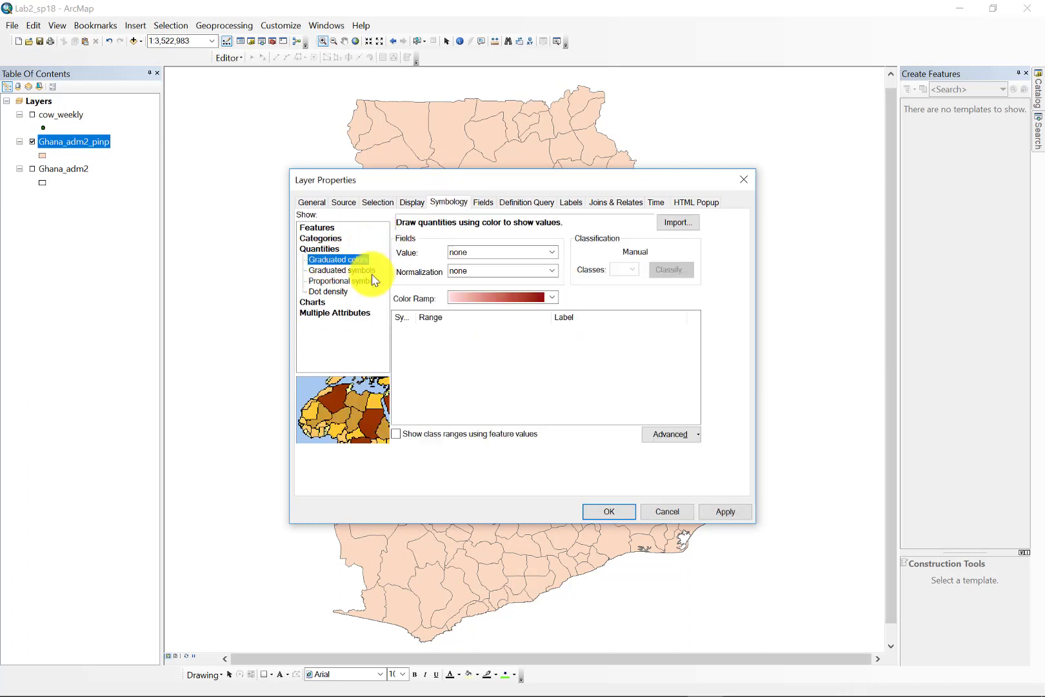
click(553, 252)
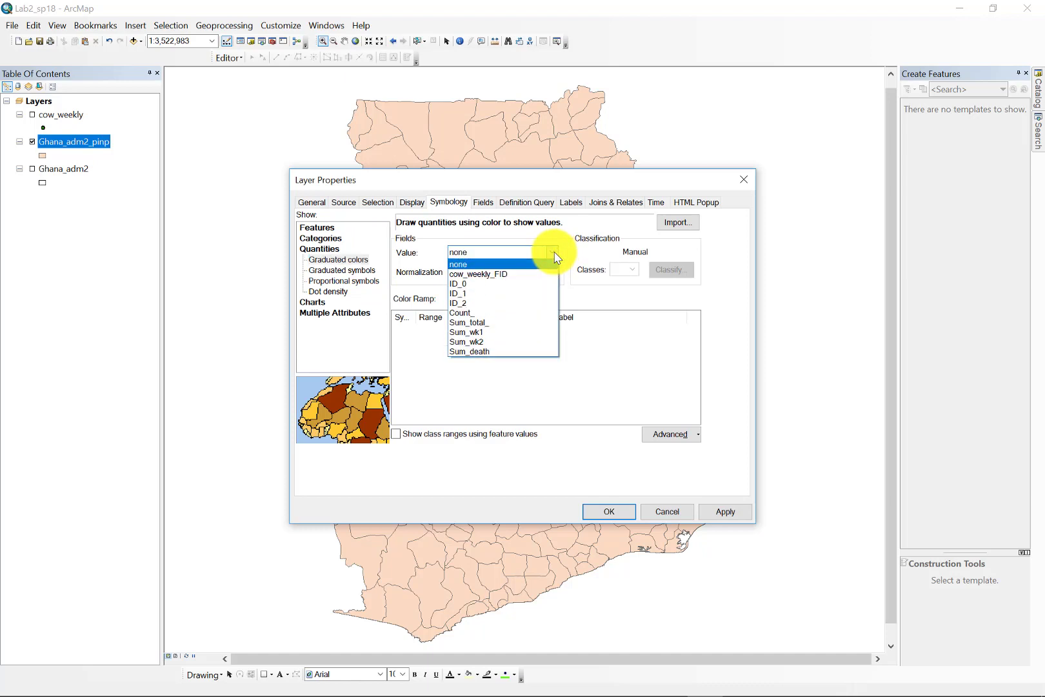
click(534, 350)
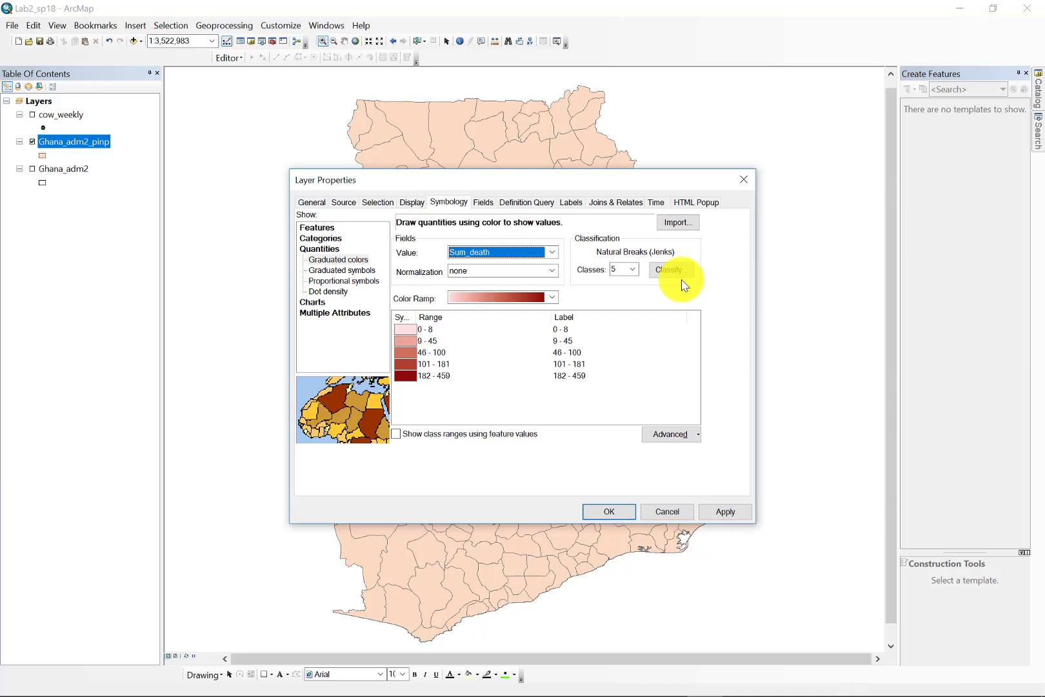
click(731, 513)
Step: Confirm the Sum_death symbology and turn the cow_weekly points back on over the districts
click(614, 513)
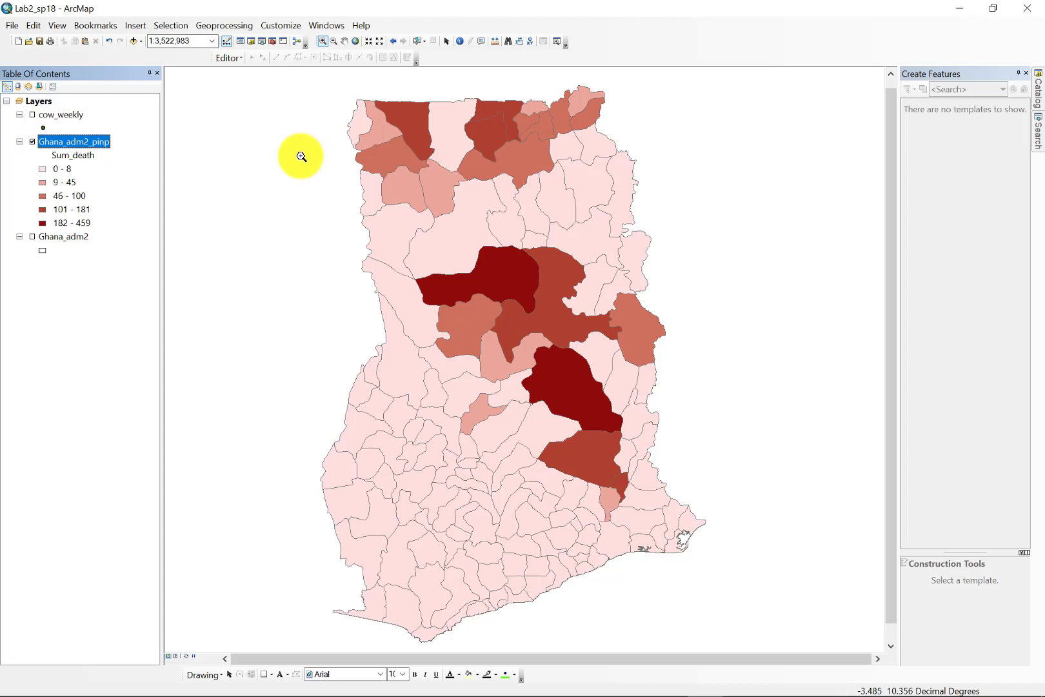
click(32, 114)
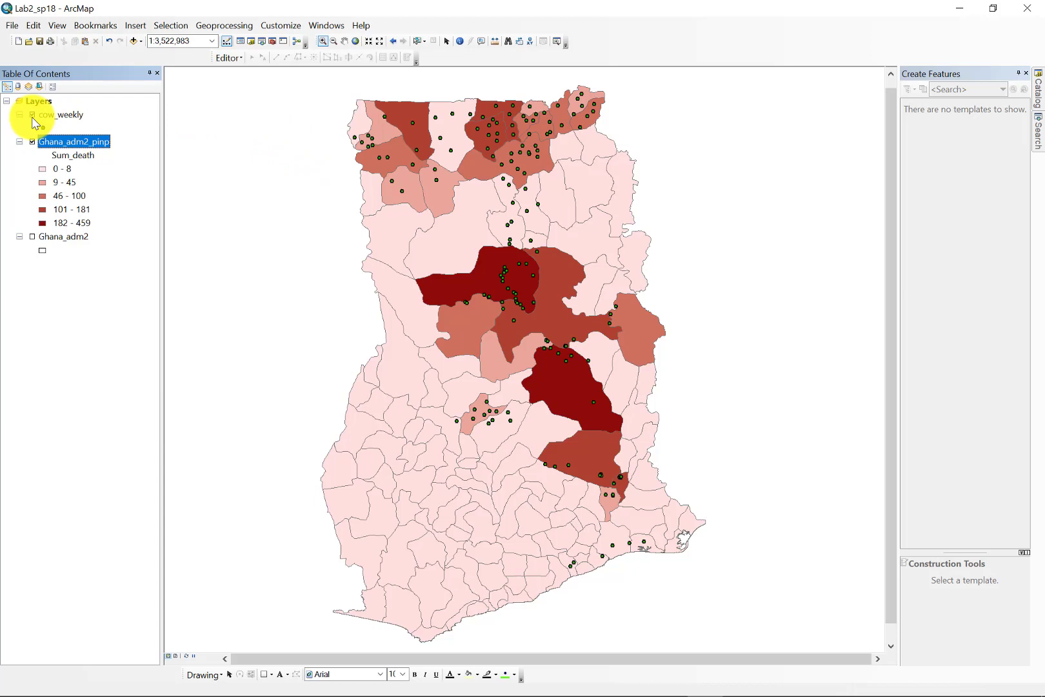